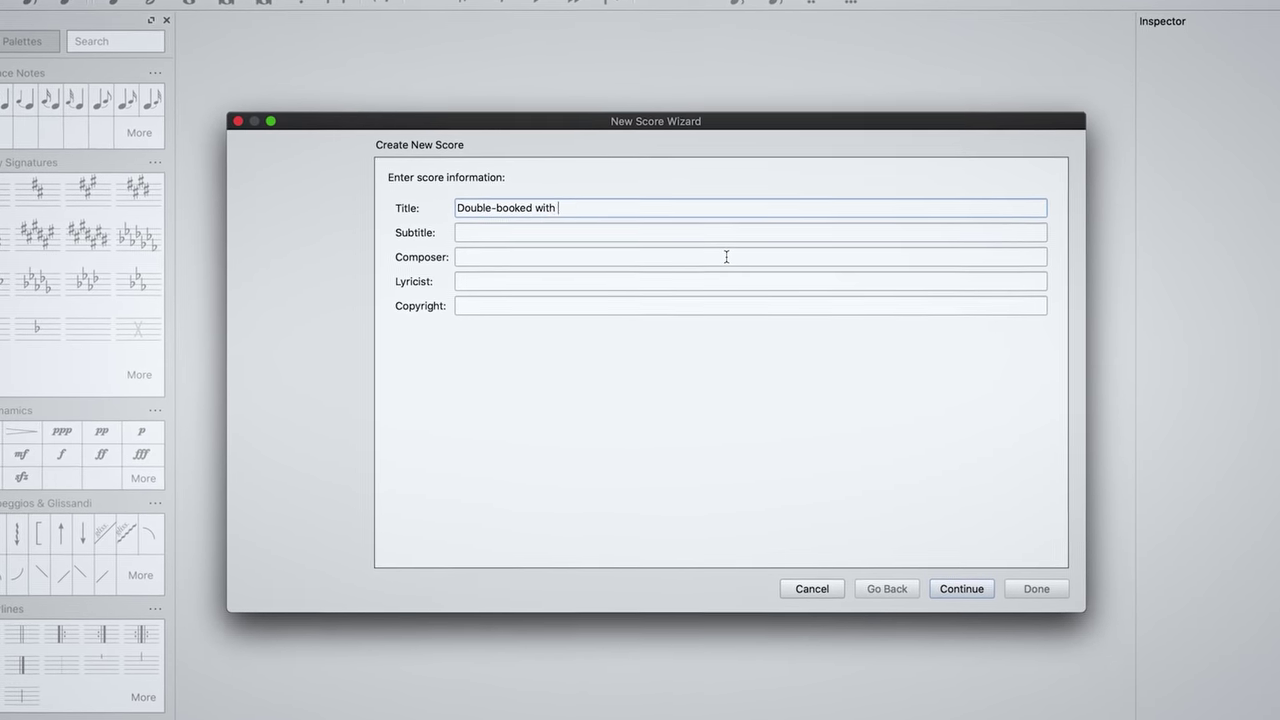
# Step: Enter title 'Double-booked with Strangers', composer Tantacrul and copyright '2020, Tantacrul, All Rights Reserved'
pyautogui.write('Strangers')
pyautogui.click(726, 265)
pyautogui.write('Tantacrul')
pyautogui.click(523, 298)
pyautogui.write('202')
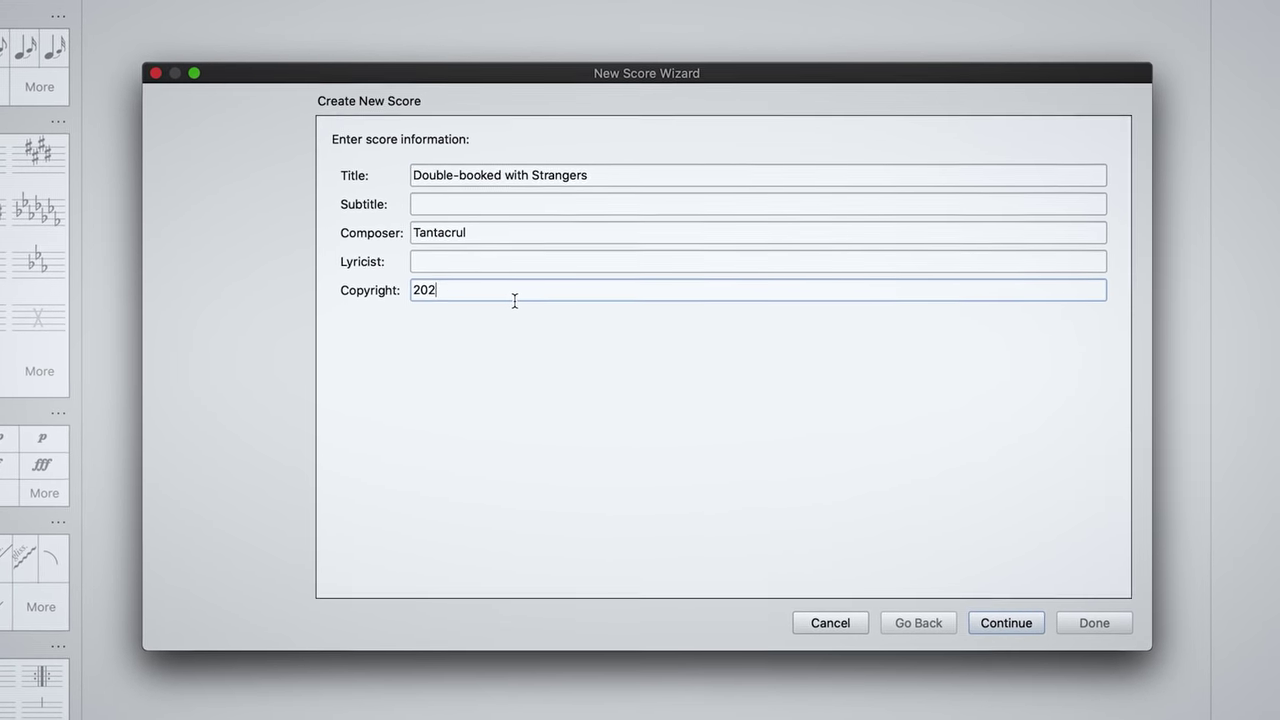
pyautogui.write('0, Tantacrul, All Rights Reserved')
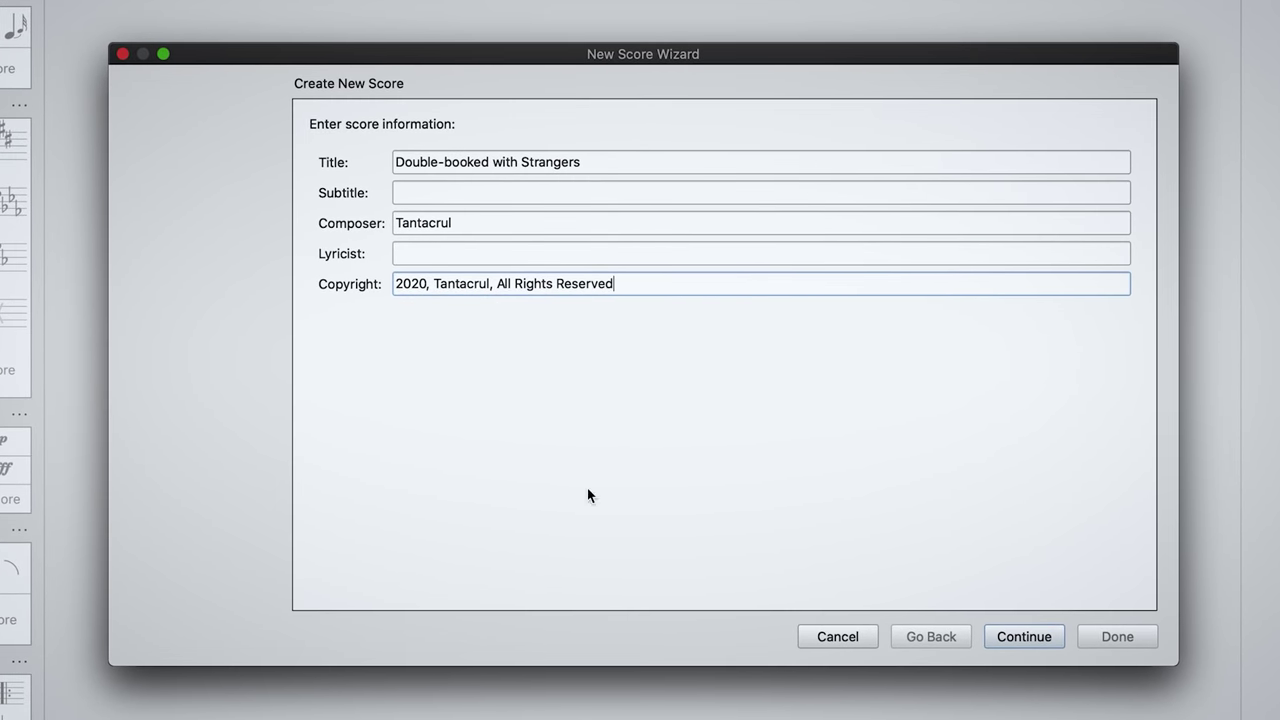
pyautogui.click(1060, 641)
# Step: Add Horn in F, Violin, Violoncello and woodwinds including B♭ Clarinet to the score
pyautogui.click(518, 267)
pyautogui.click(566, 300)
pyautogui.click(984, 280)
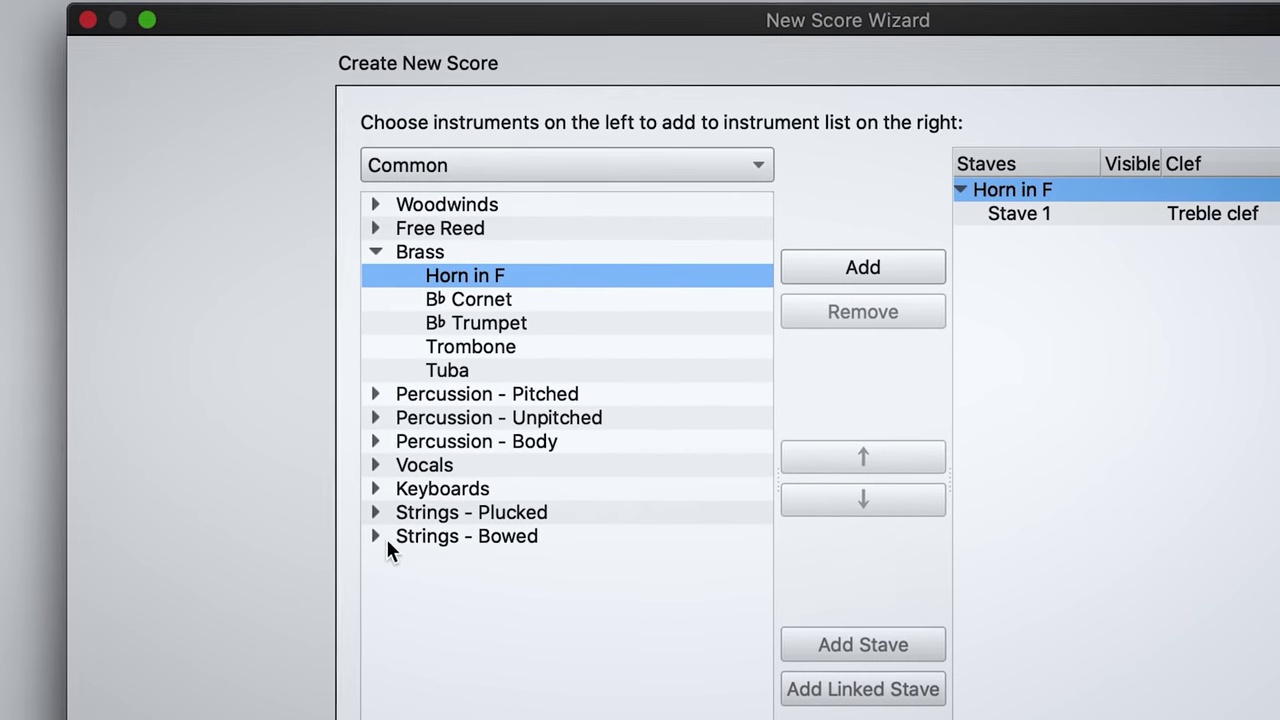
pyautogui.click(468, 556)
pyautogui.click(540, 580)
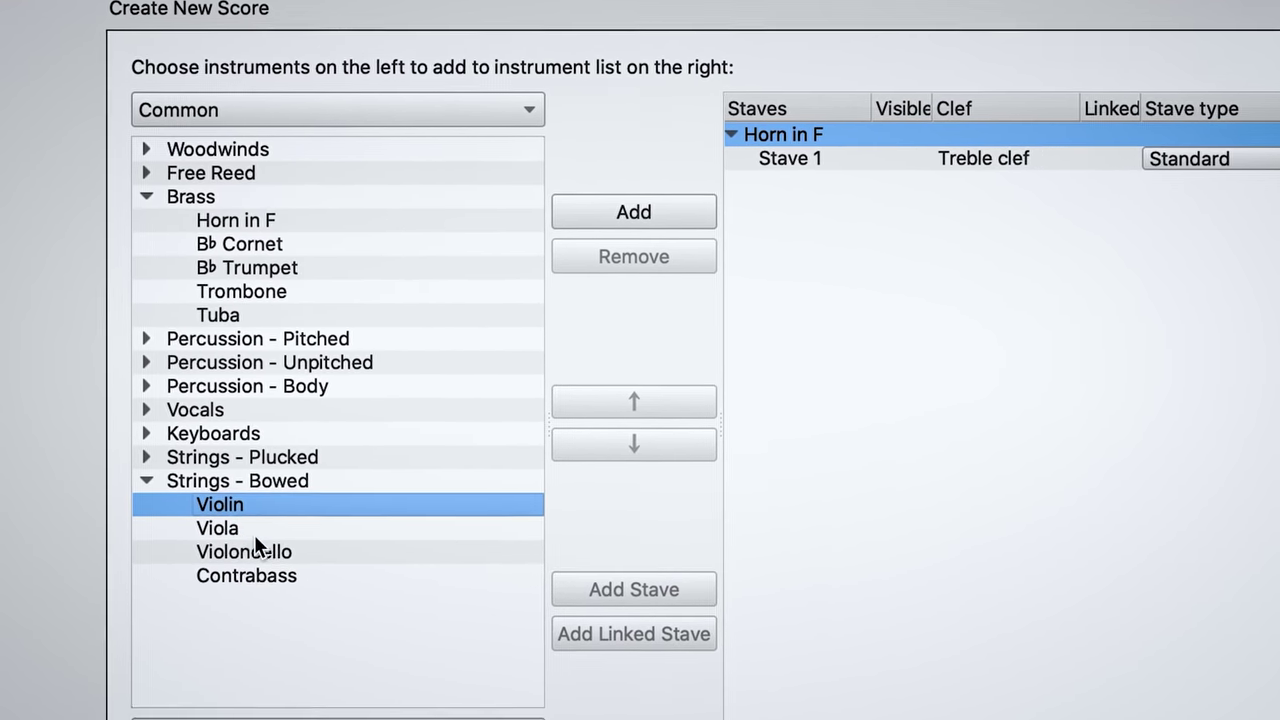
pyautogui.keyDown('super'); pyautogui.click(550, 627); pyautogui.keyUp('super')
pyautogui.click(545, 192)
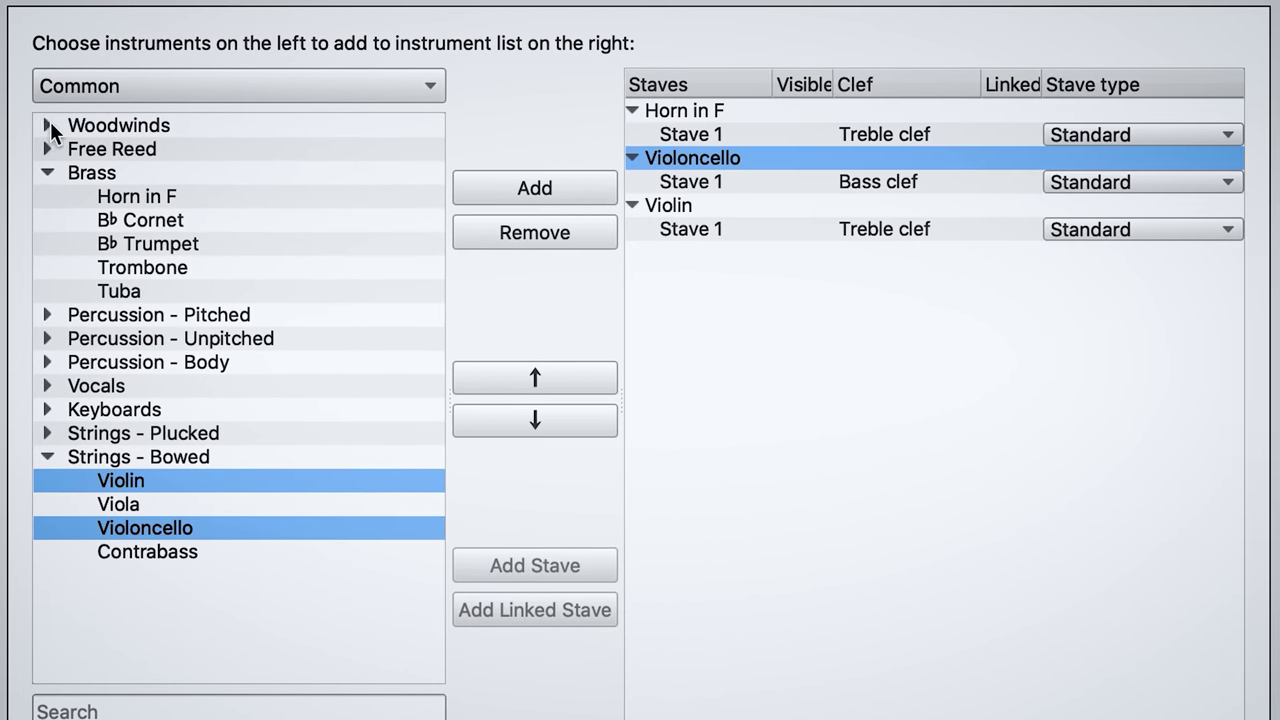
pyautogui.click(48, 126)
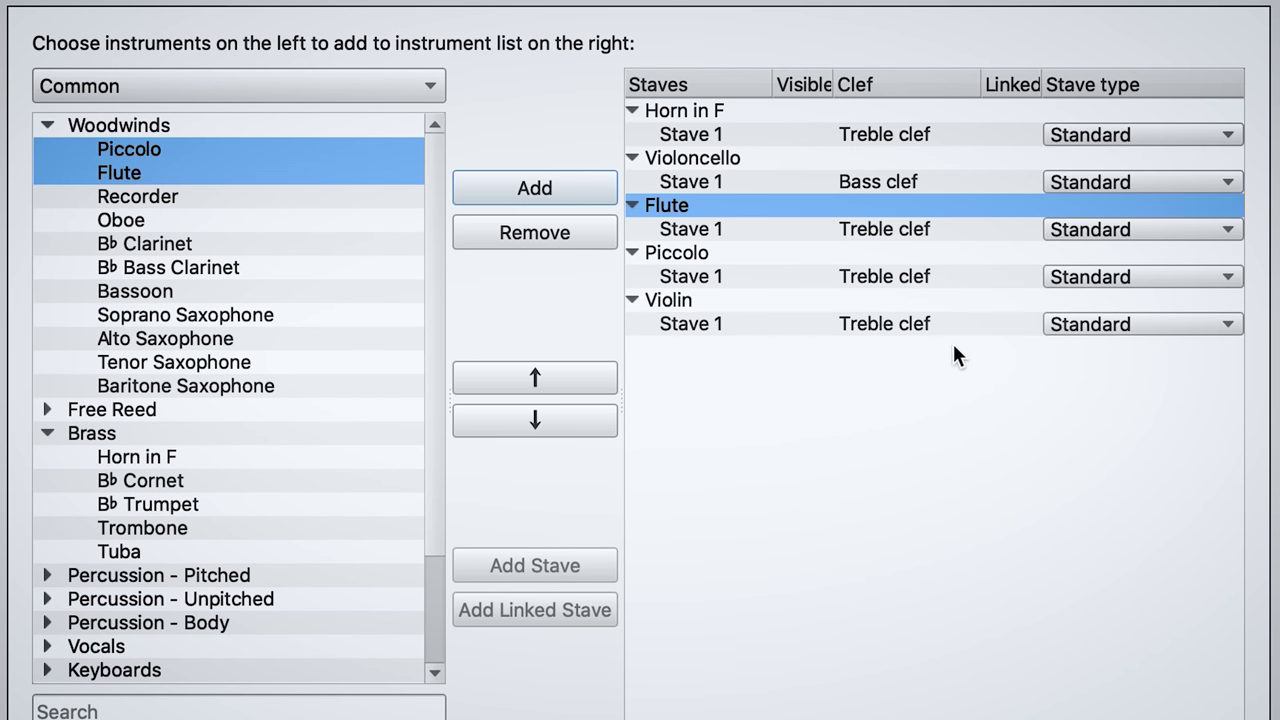
pyautogui.click(490, 192)
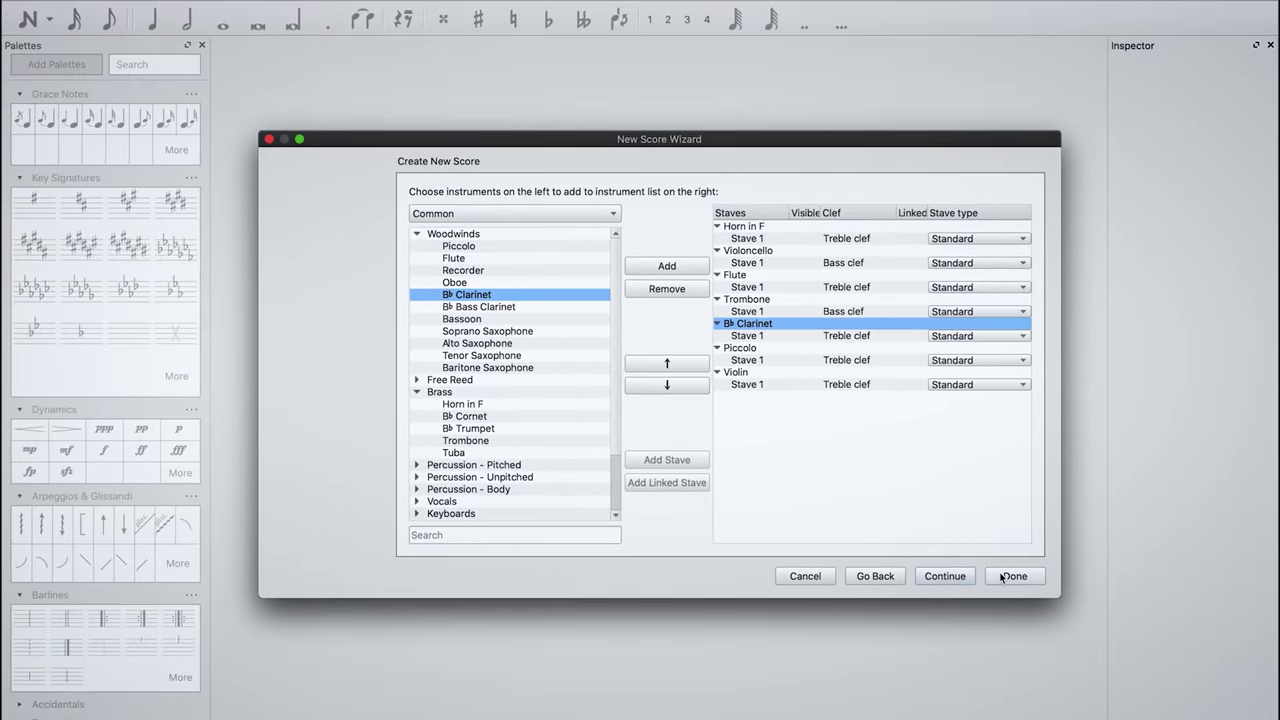
# Step: Finish creating the new seven-staff score
pyautogui.click(1002, 578)
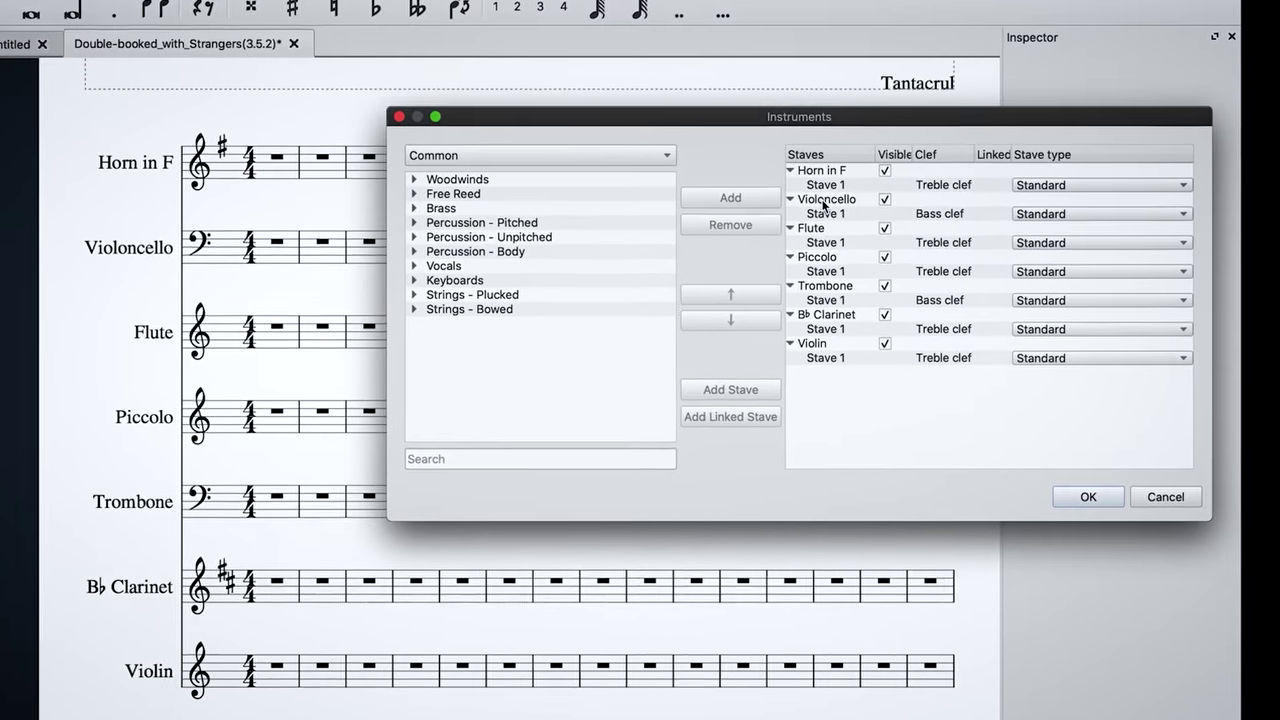
# Step: Move Violoncello further down the instrument order and select Horn in F
pyautogui.click(728, 197)
pyautogui.click(604, 350)
pyautogui.click(604, 350)
pyautogui.click(604, 350)
pyautogui.click(604, 350)
pyautogui.click(604, 350)
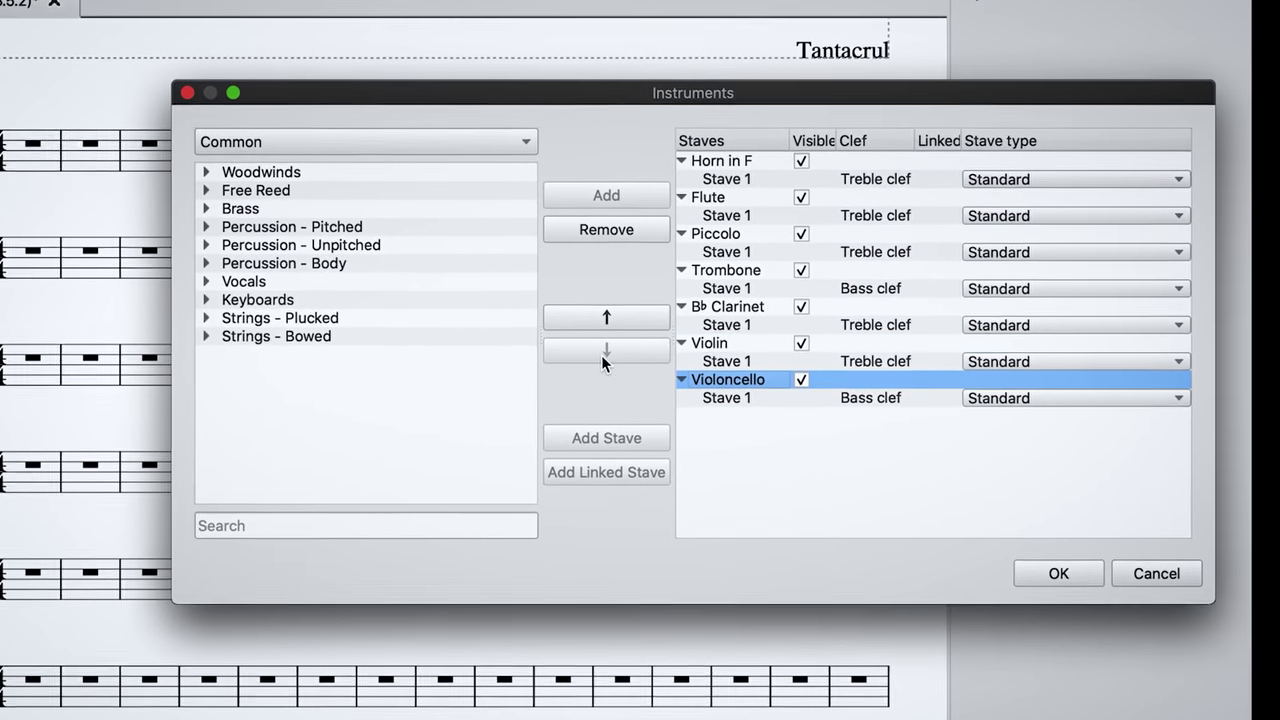
pyautogui.click(720, 160)
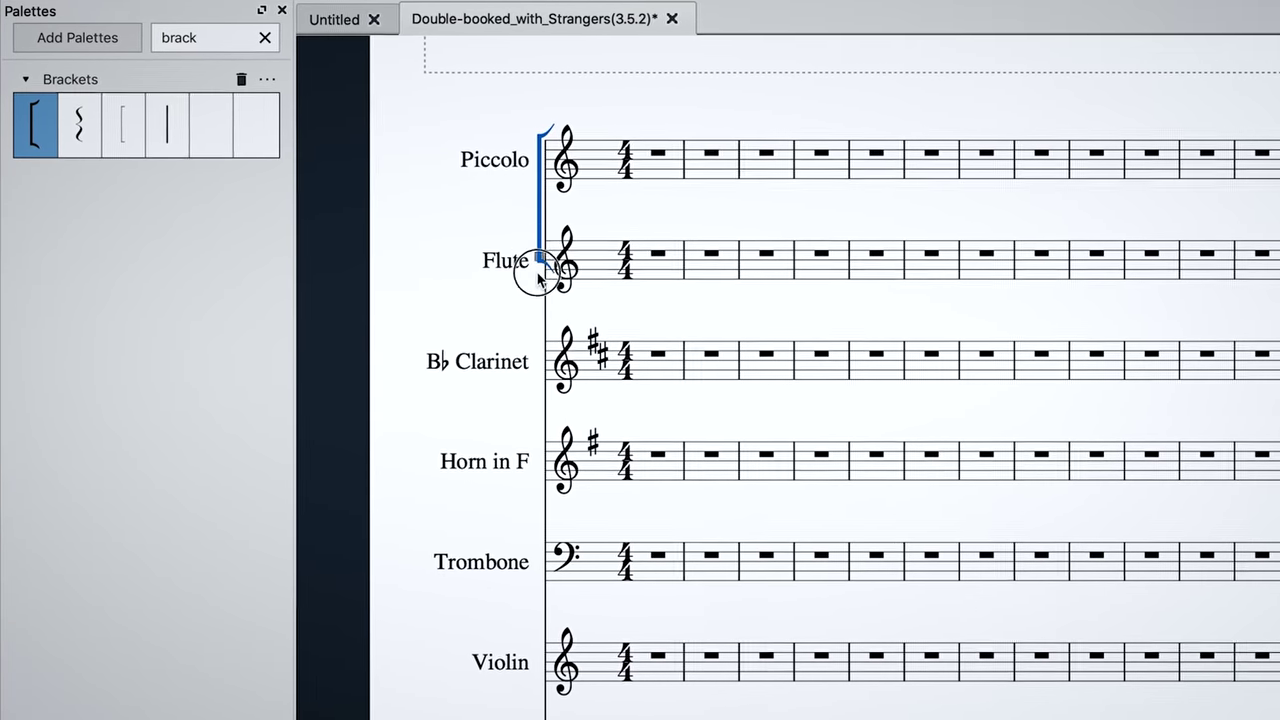
# Step: Bracket woodwinds down to B♭ Clarinet and Horn with Trombone, and remove the page break
pyautogui.moveTo(538, 268); pyautogui.dragTo(529, 330)
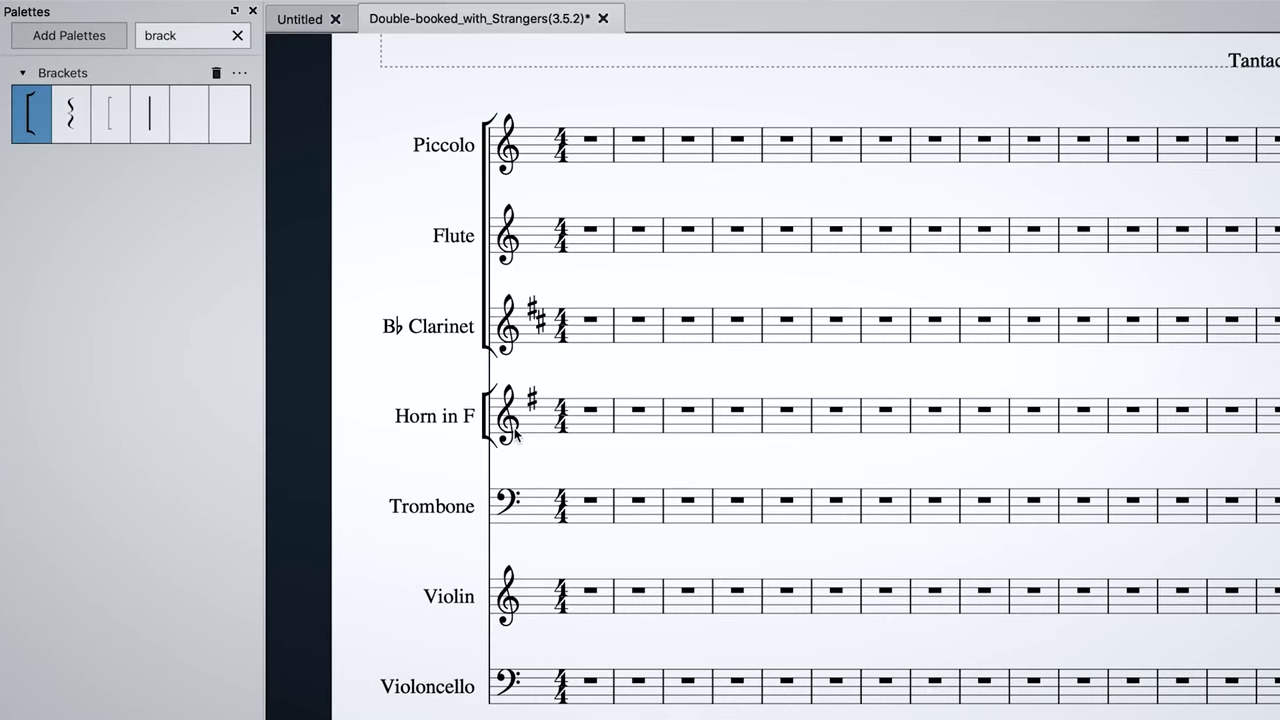
pyautogui.moveTo(516, 432); pyautogui.dragTo(451, 577)
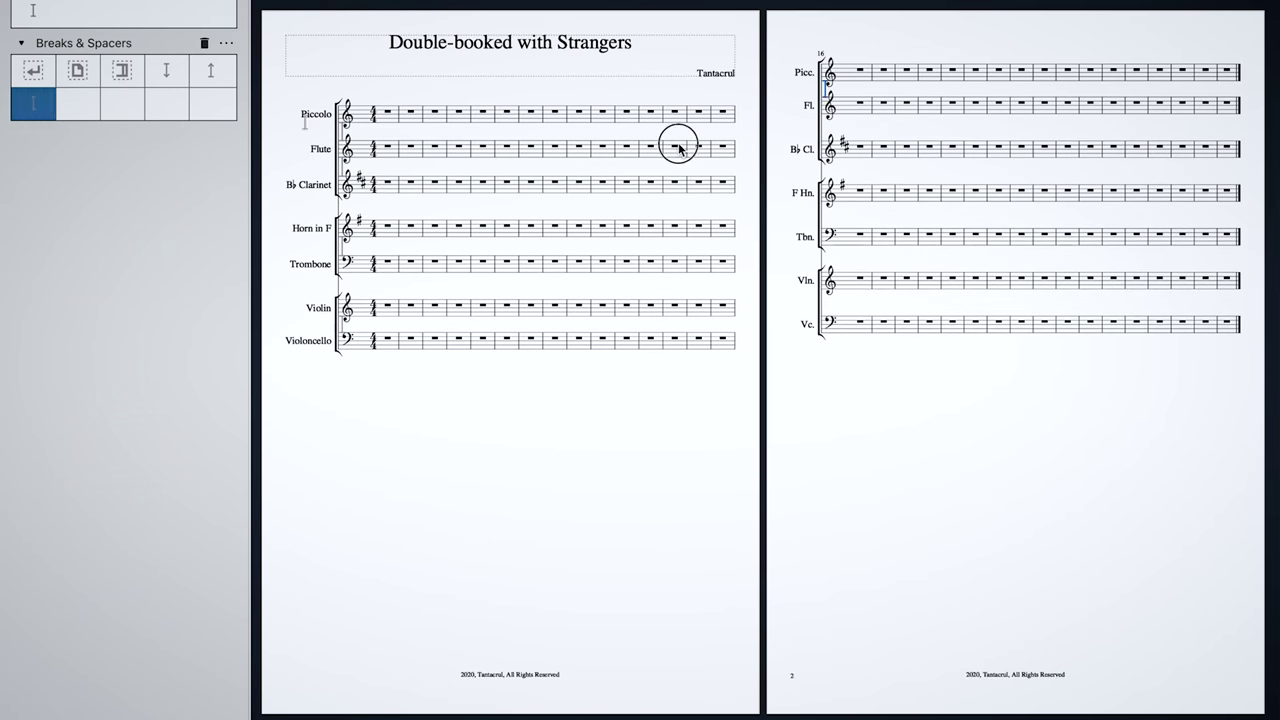
pyautogui.press('Delete')
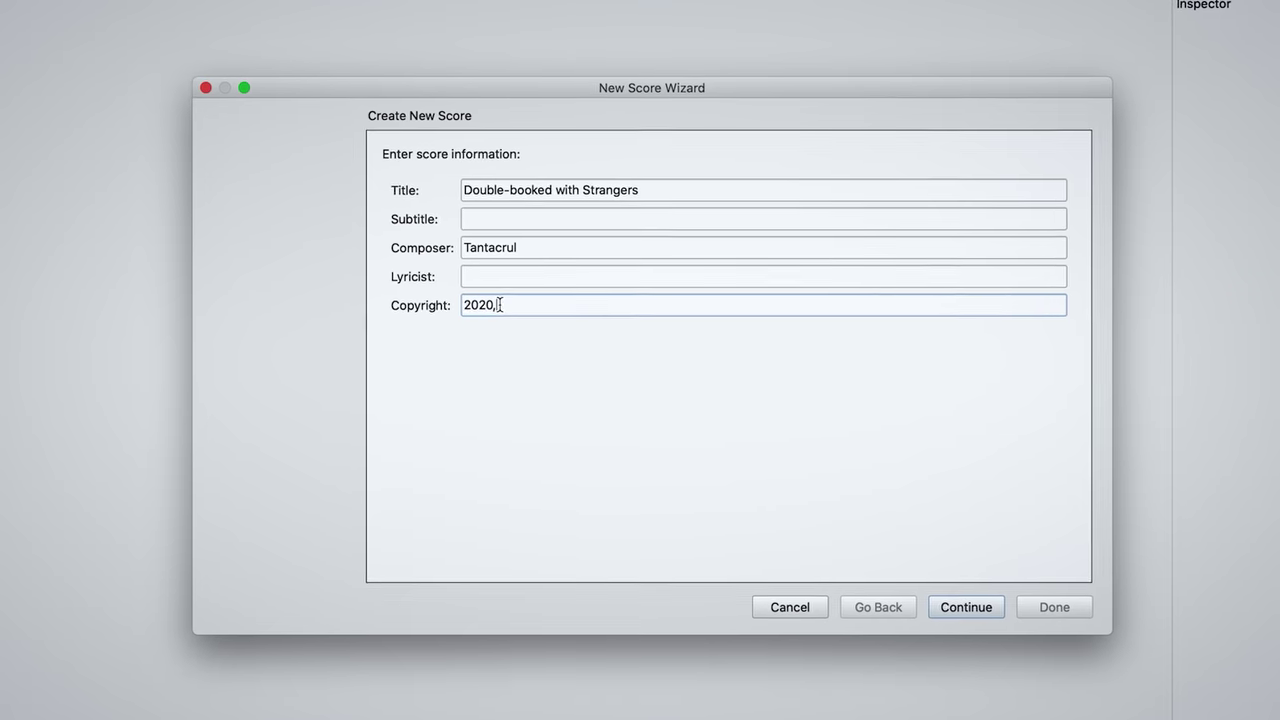
# Step: Enter composer Tantacrul and add Piccolo, Flute and Horn to the score
pyautogui.write('Tantacrul, All Rights Reserved')
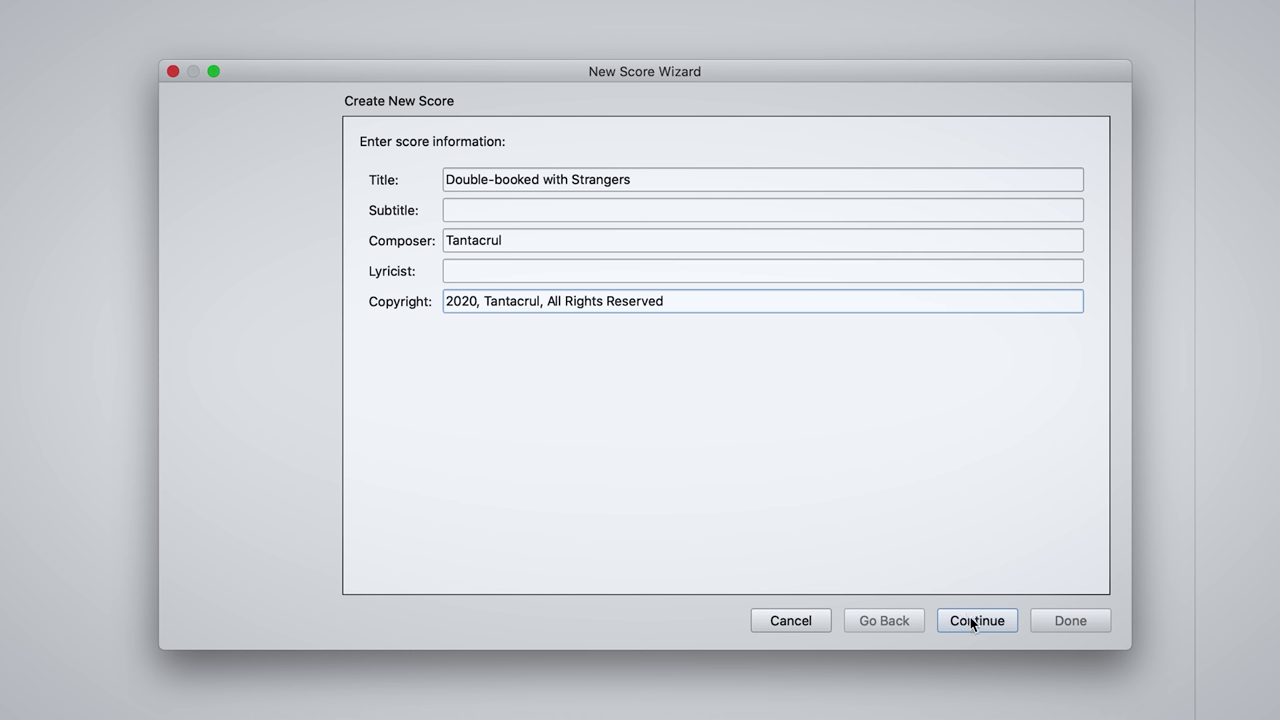
pyautogui.click(975, 620)
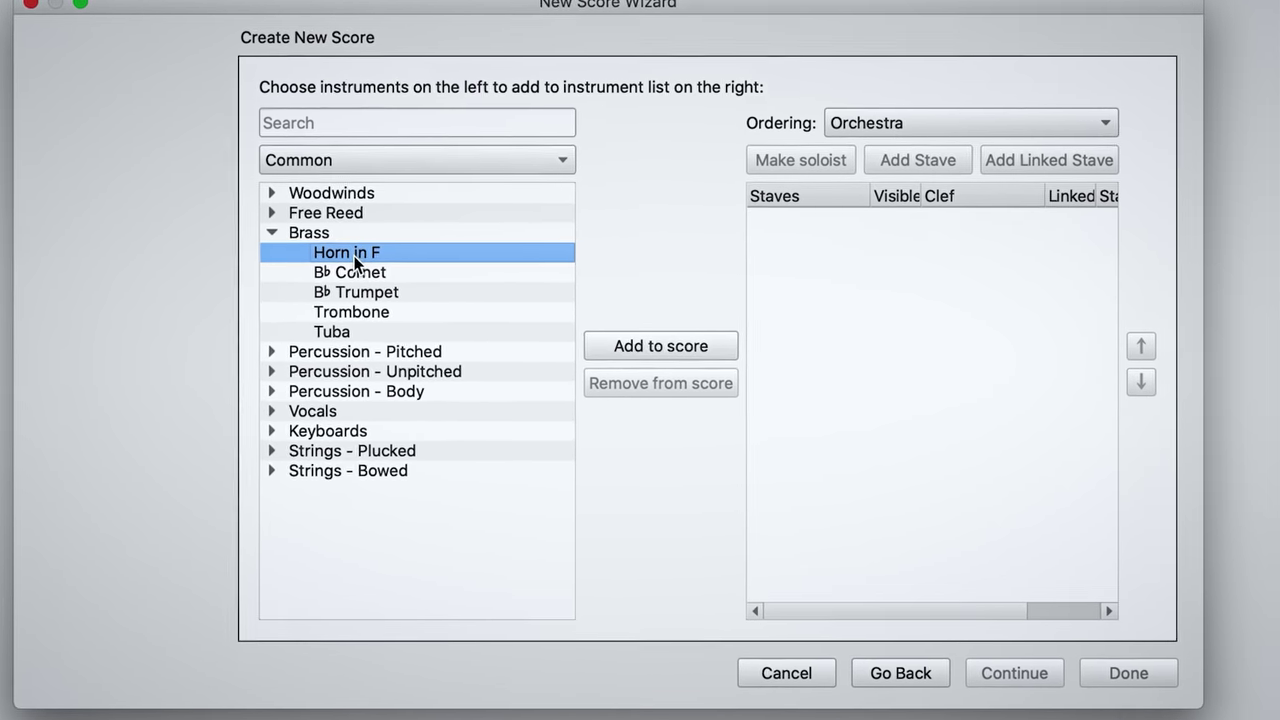
pyautogui.doubleClick(357, 262)
pyautogui.doubleClick(331, 193)
pyautogui.click(340, 212)
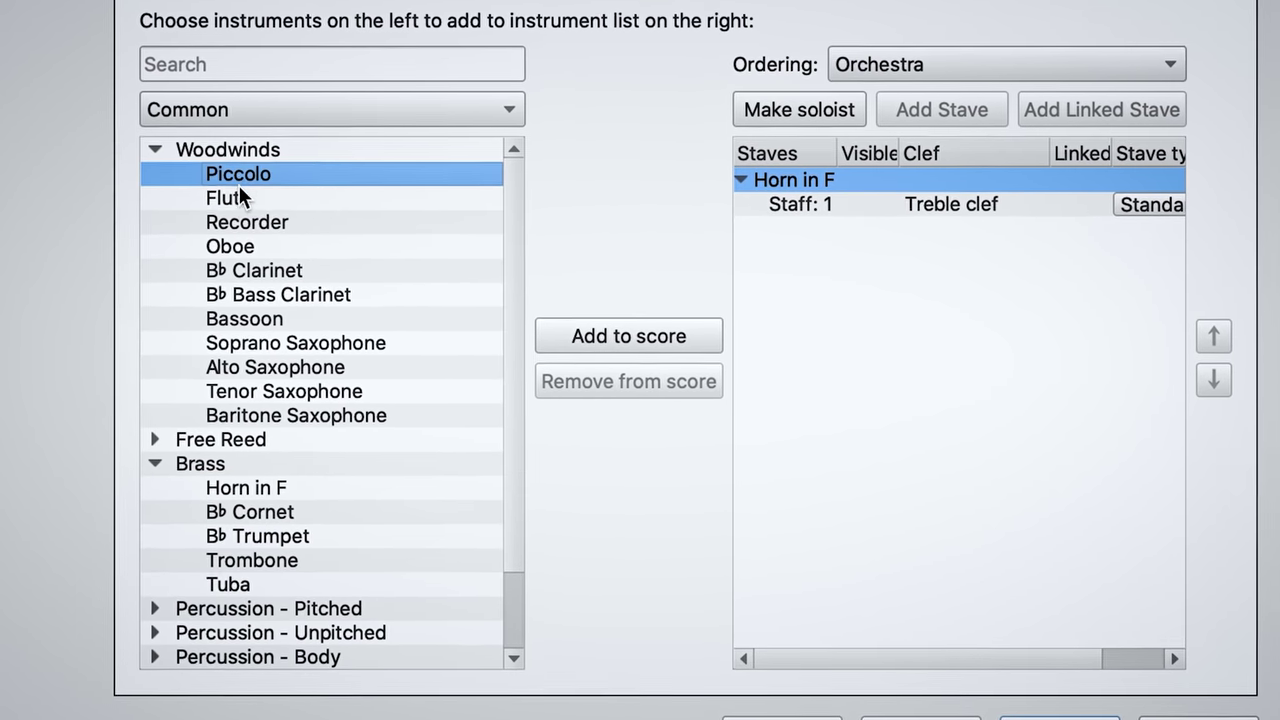
pyautogui.click(661, 346)
# Step: Add Violin, Violoncello, Trombone and B♭ Clarinet to the score
pyautogui.scroll(-2, 288, 591)
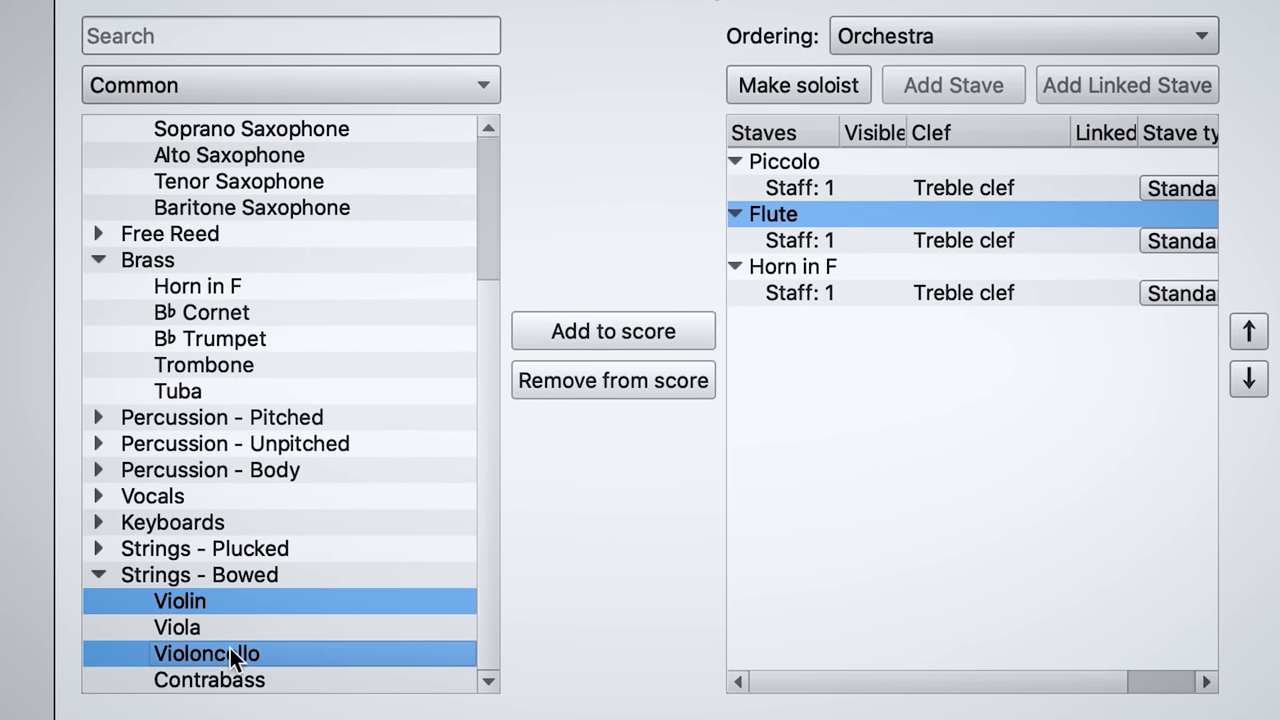
pyautogui.click(545, 325)
pyautogui.click(545, 331)
pyautogui.scroll(3, 274, 349)
pyautogui.click(300, 287)
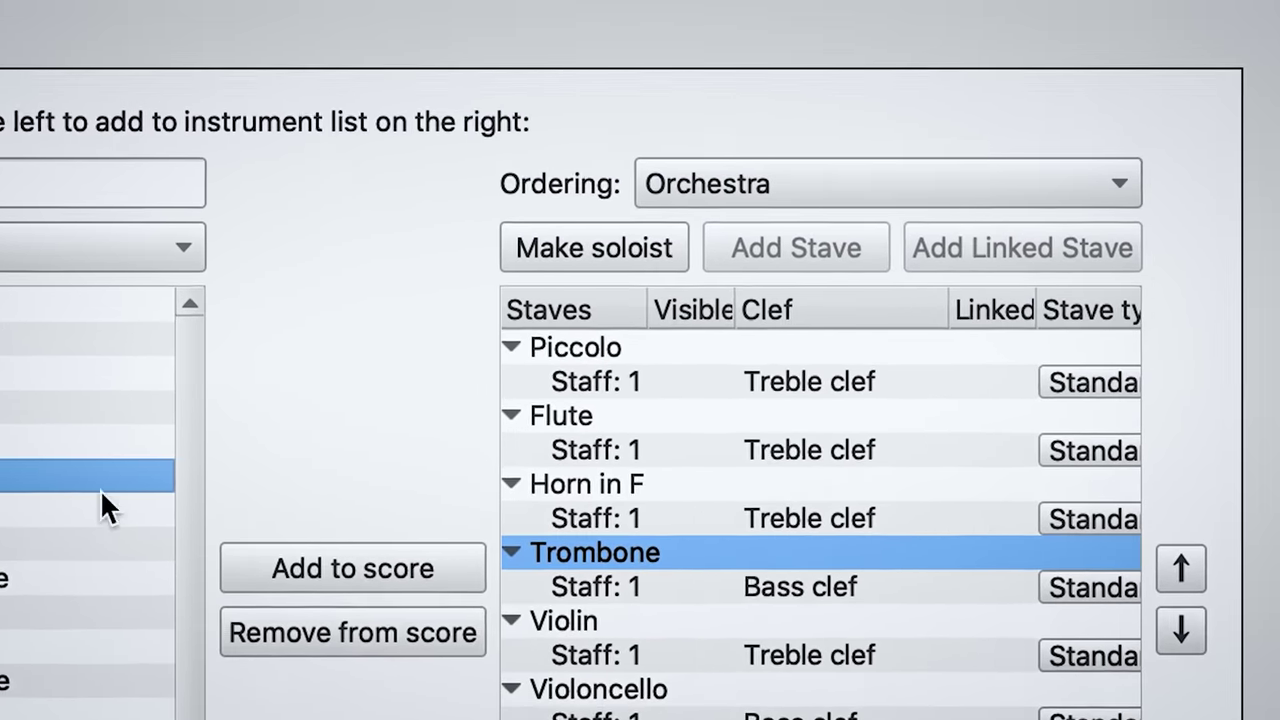
pyautogui.click(600, 331)
# Step: Set the instrument ordering to Orchestra and make the Violin the soloist
pyautogui.click(741, 324)
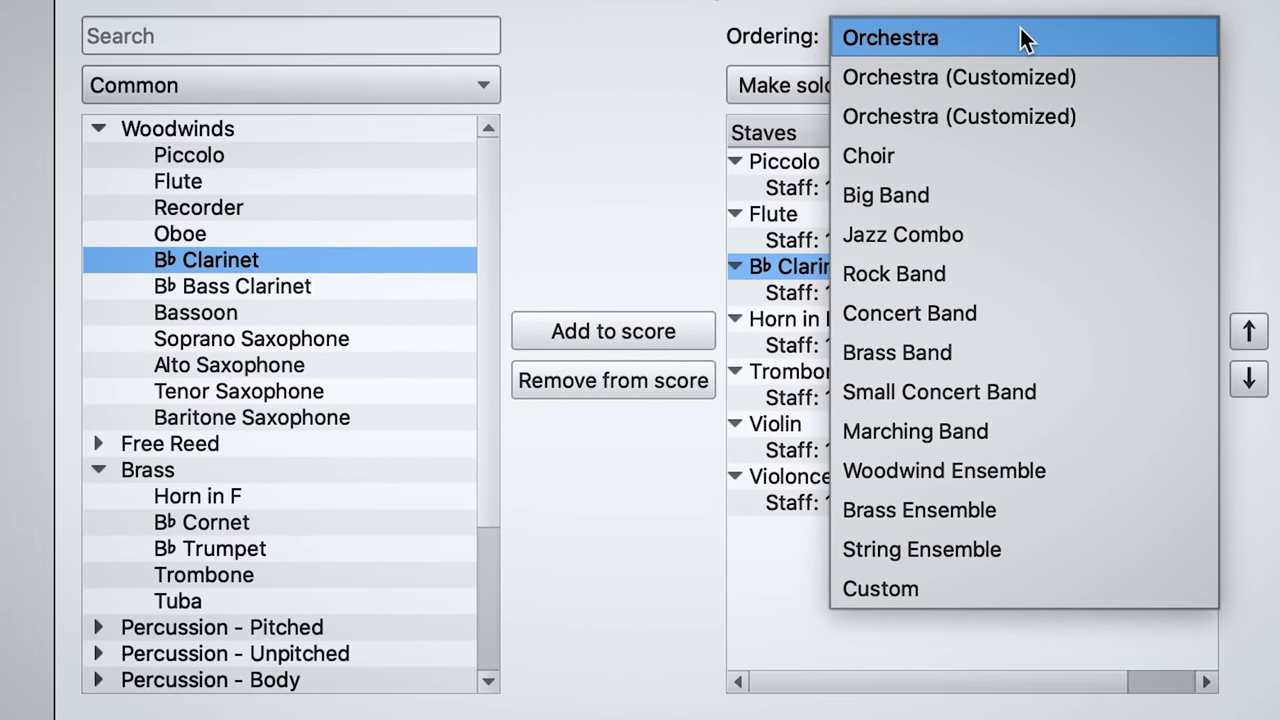
pyautogui.click(1027, 40)
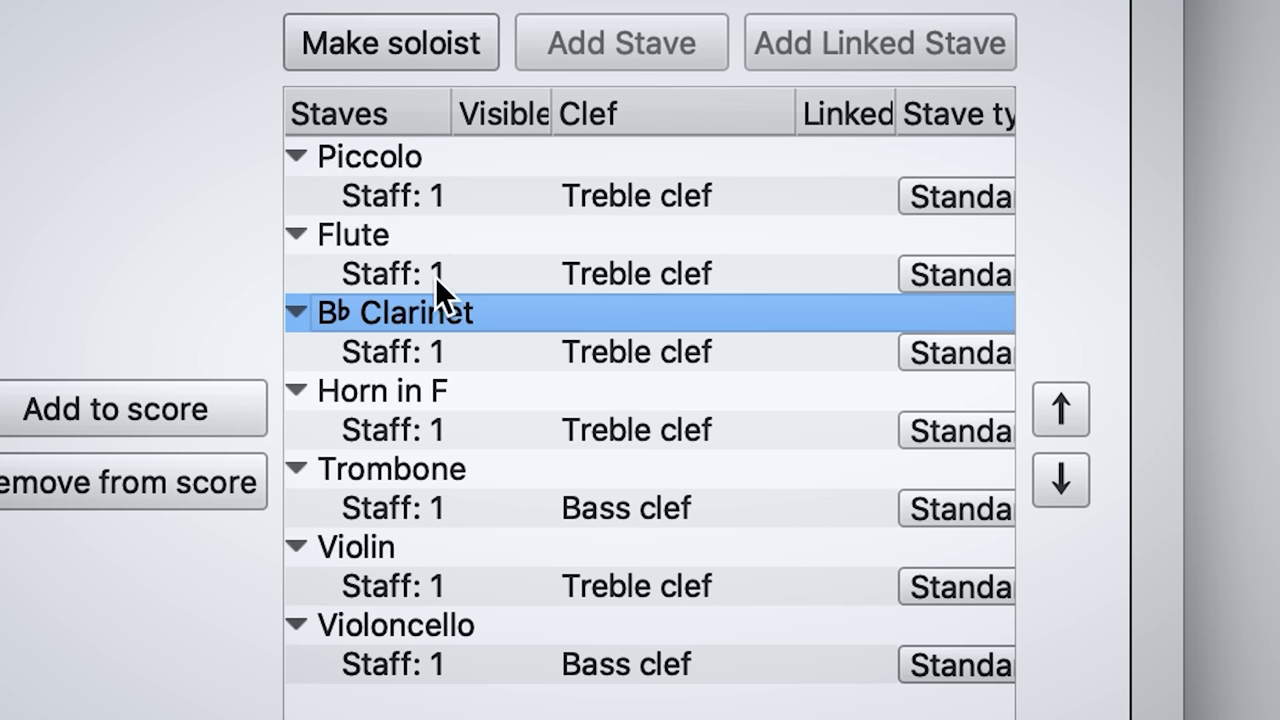
pyautogui.click(400, 48)
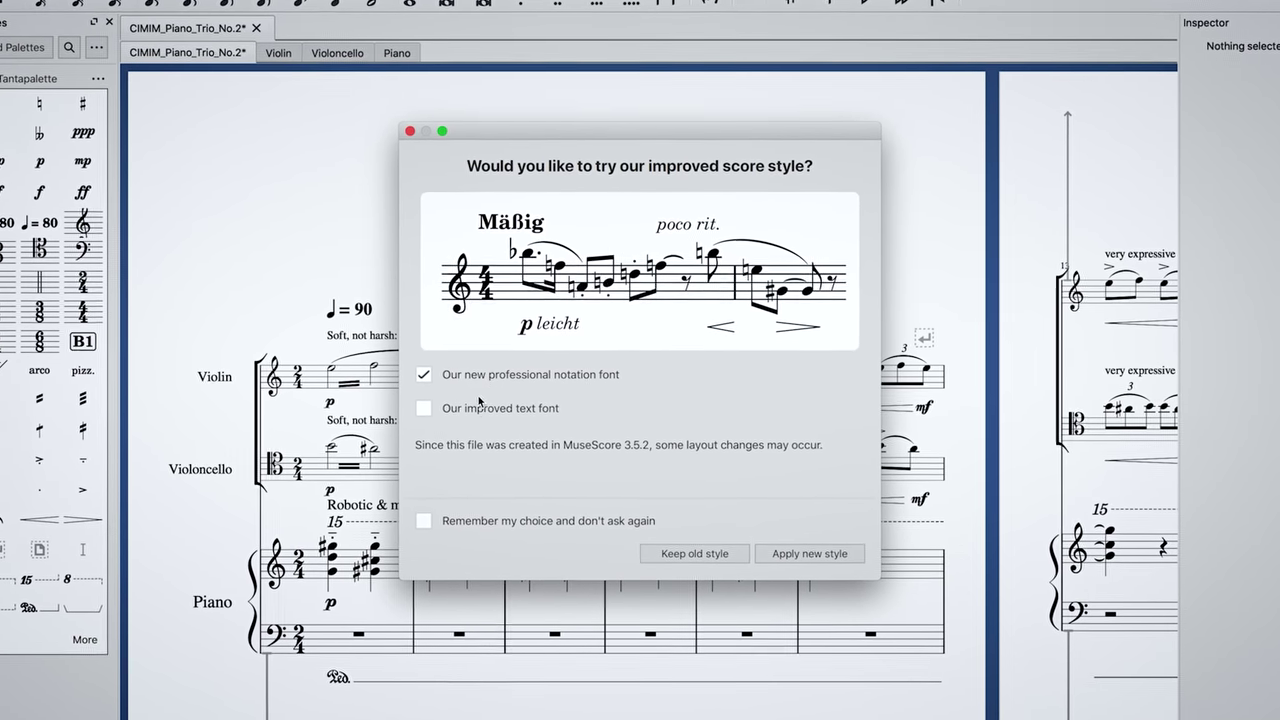
# Step: Apply the improved score style with the new text font, then reset all styles to default
pyautogui.click(479, 404)
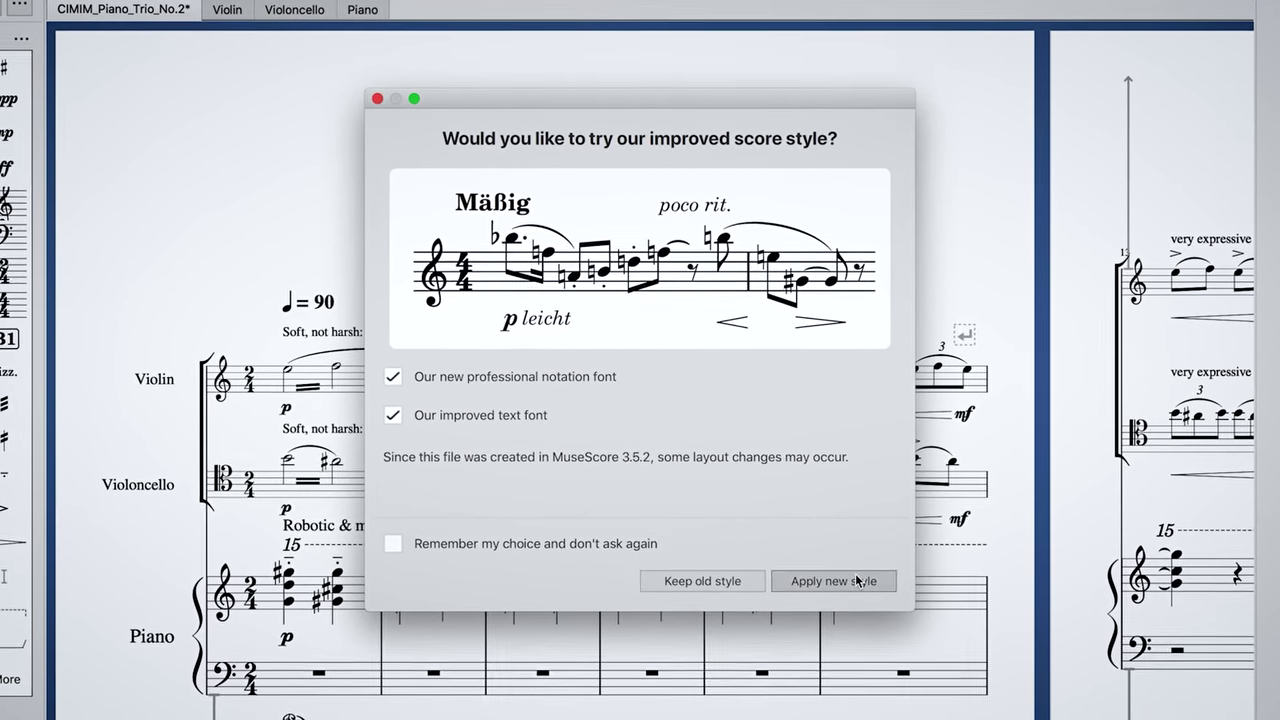
pyautogui.click(857, 580)
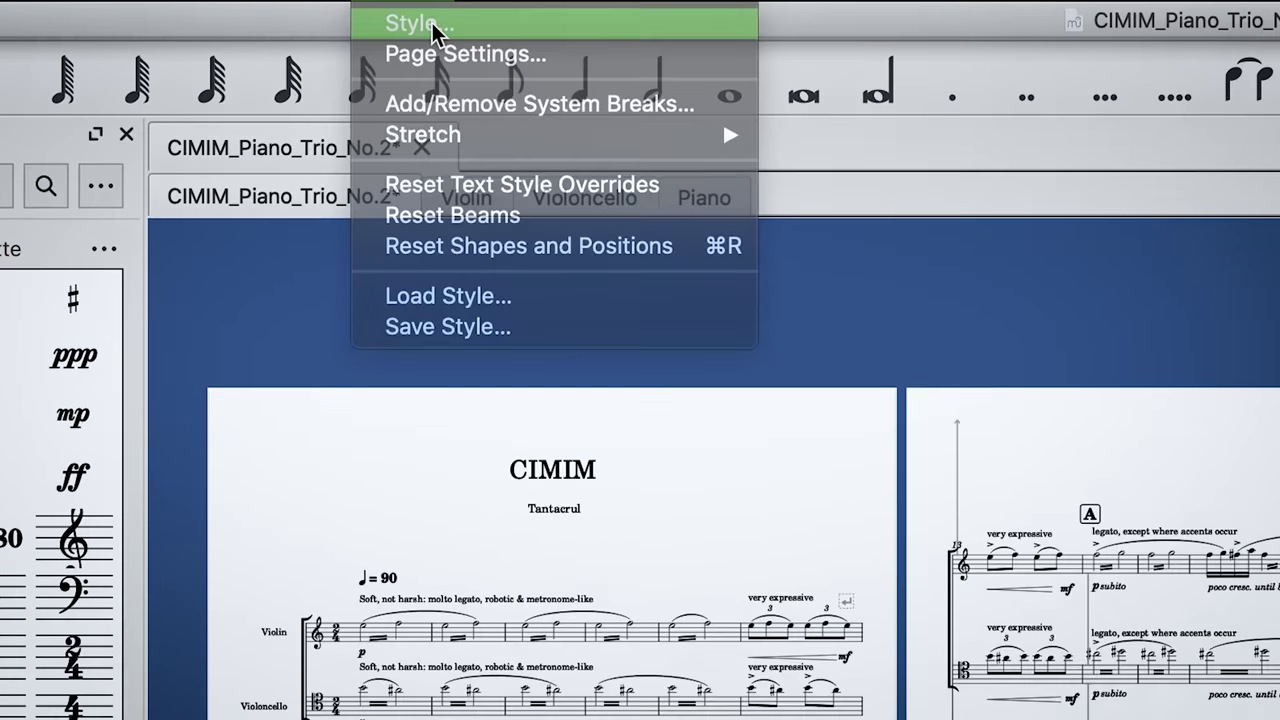
pyautogui.click(279, 27)
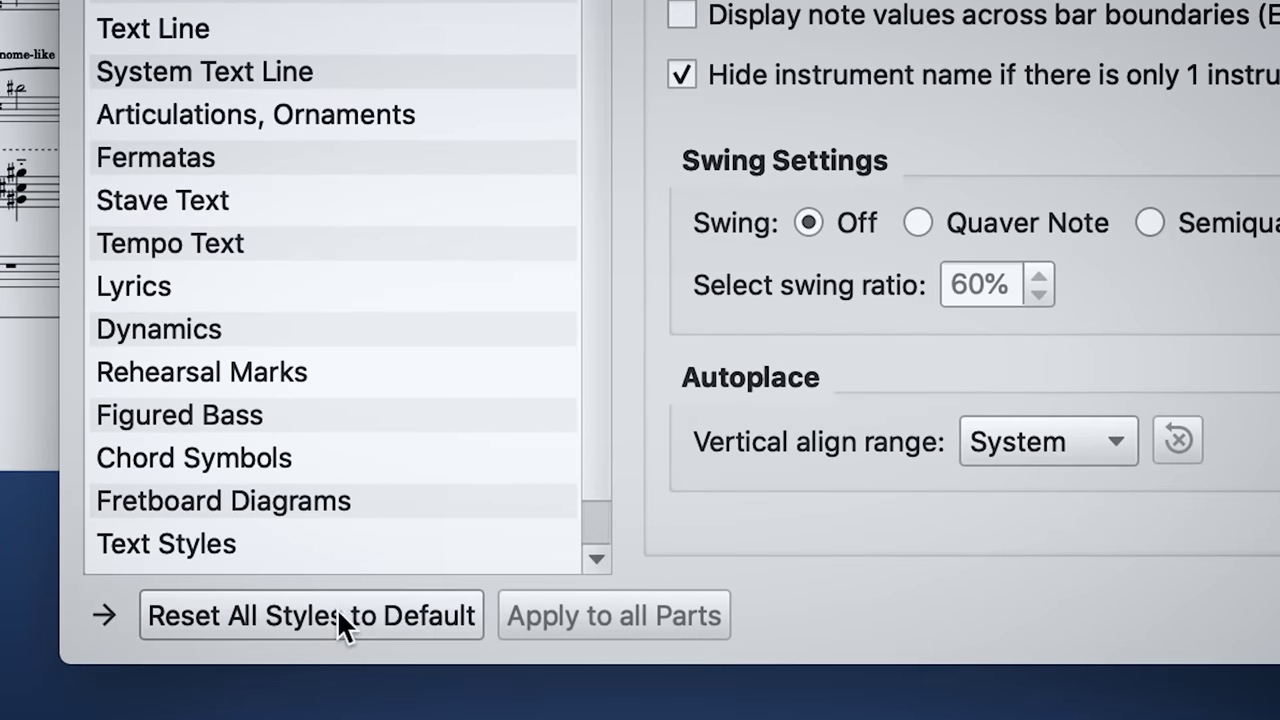
pyautogui.click(340, 681)
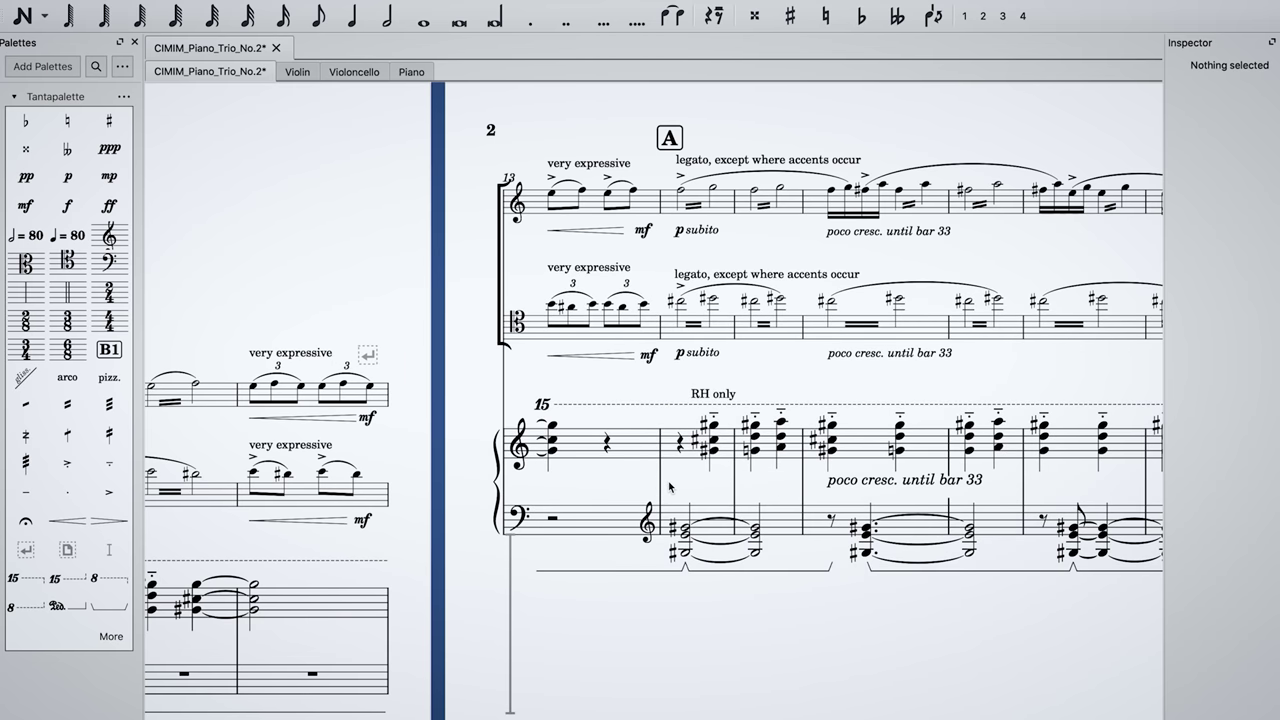
# Step: Scroll through the restyled trio pages and open the Feldman's Yeast score
pyautogui.scroll(-5, 509, 520)
pyautogui.scroll(-3, 603, 494)
pyautogui.click(863, 412)
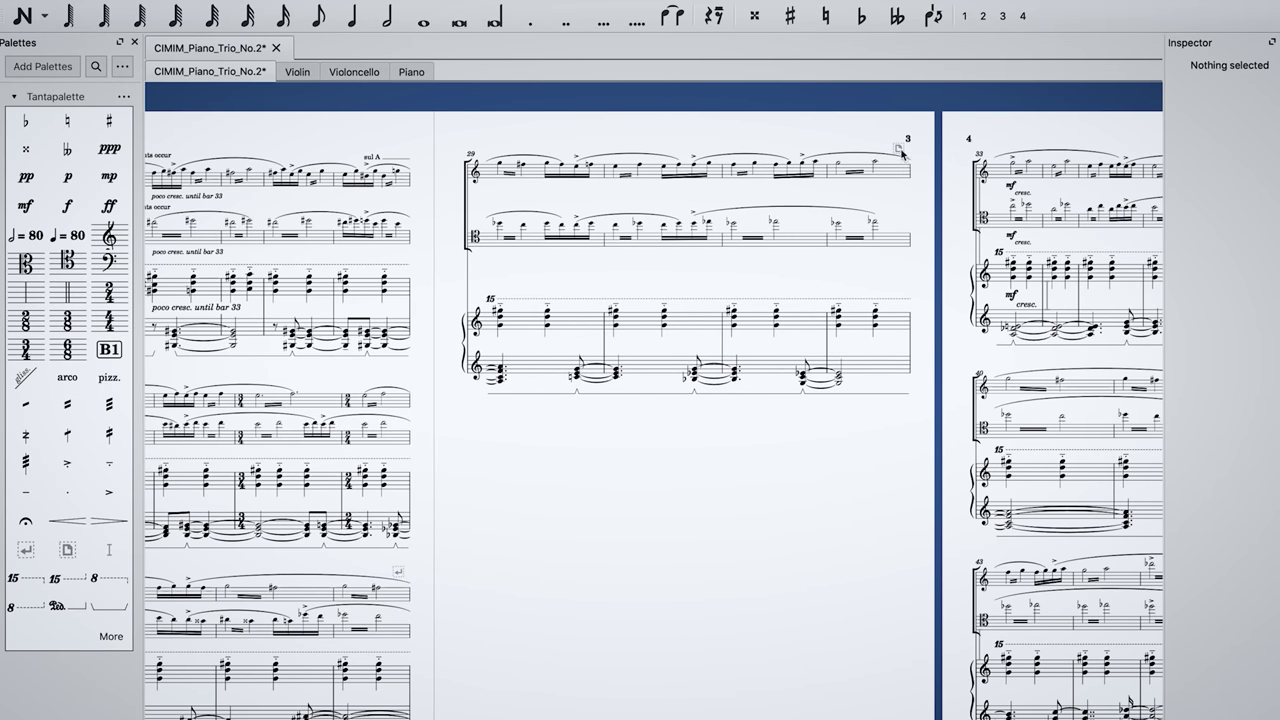
pyautogui.scroll(-2, 902, 153)
pyautogui.scroll(-2, 687, 352)
pyautogui.scroll(-1, 687, 352)
pyautogui.scroll(-1, 687, 352)
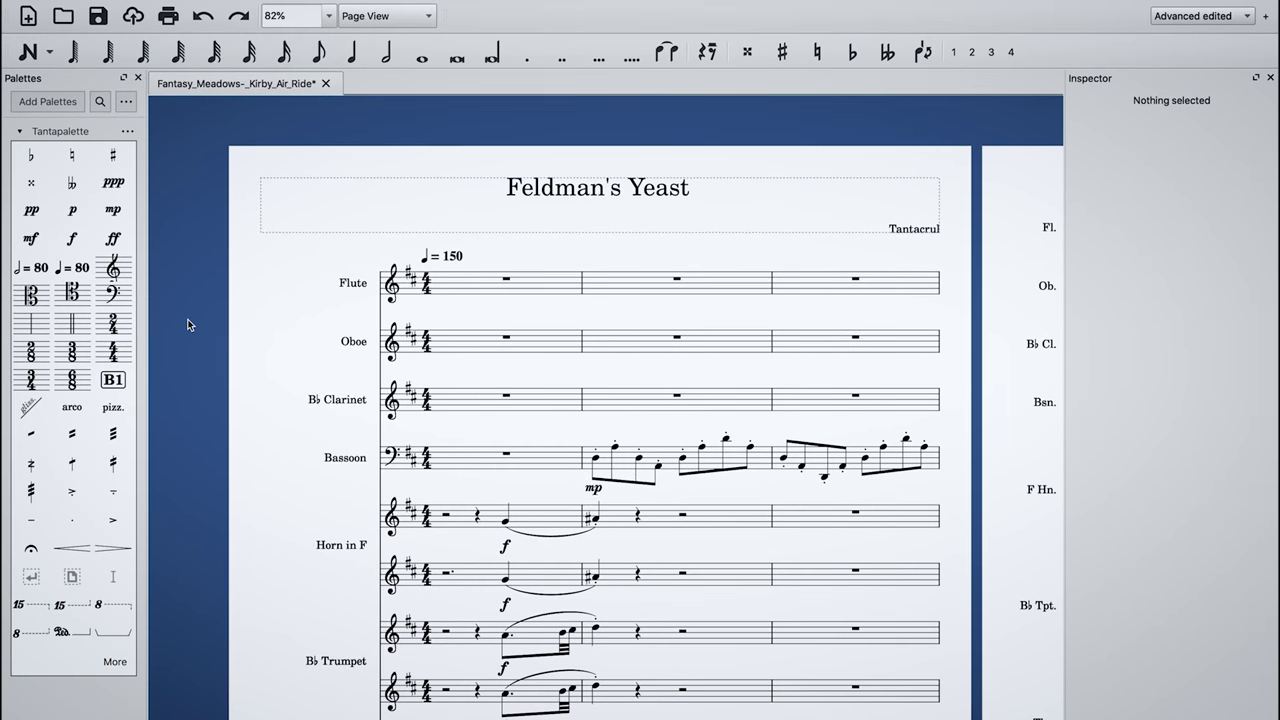
# Step: Set Feldman's Yeast instrument ordering to Orchestra through Edit > Instruments
pyautogui.click(176, 5)
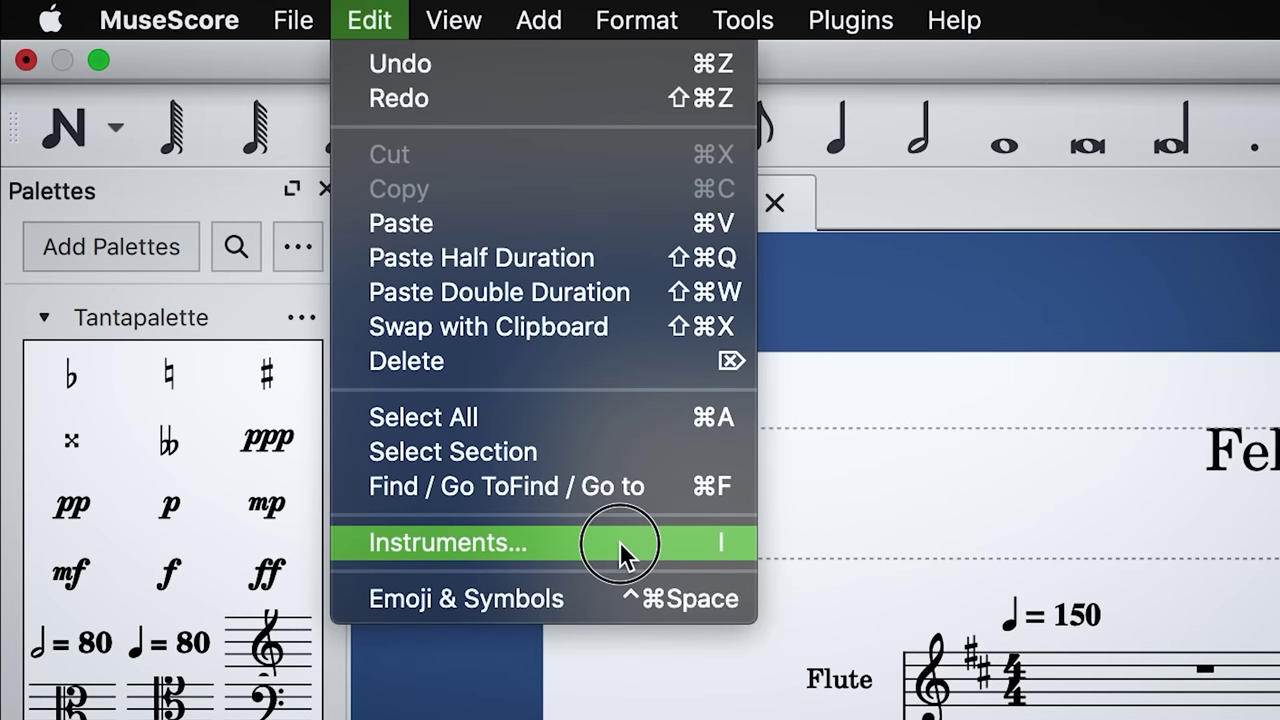
pyautogui.click(619, 541)
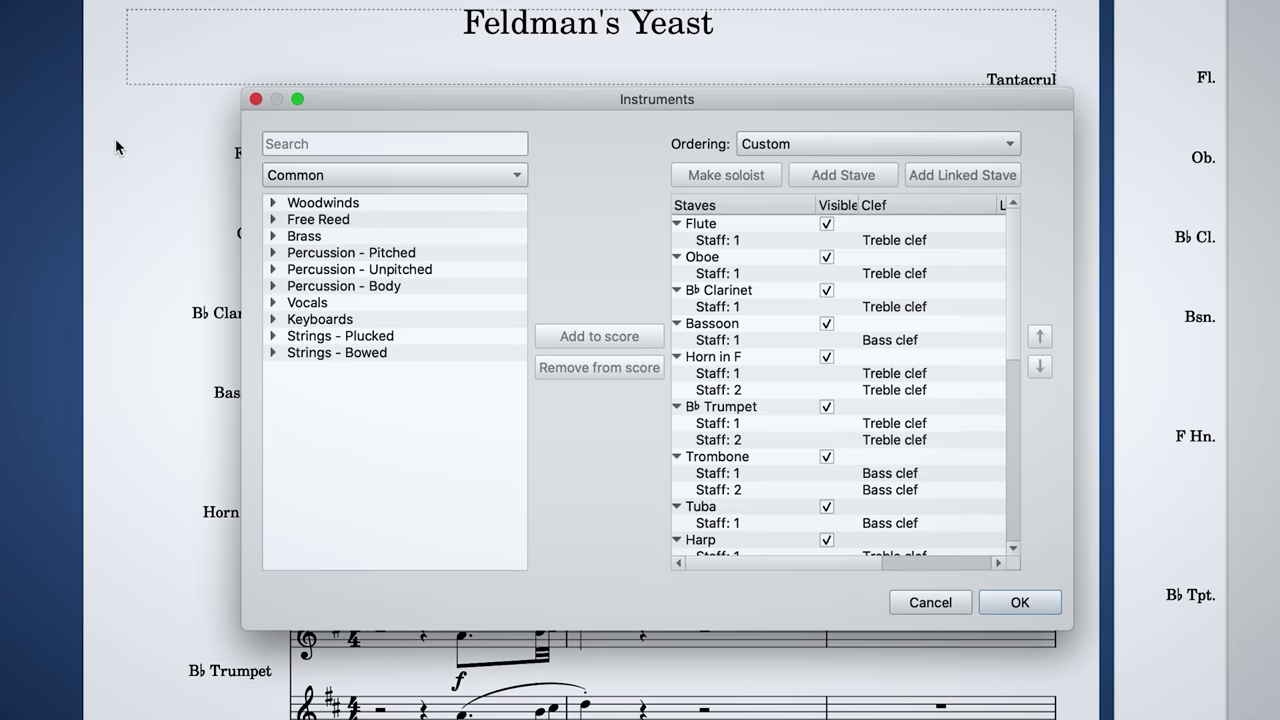
pyautogui.click(733, 150)
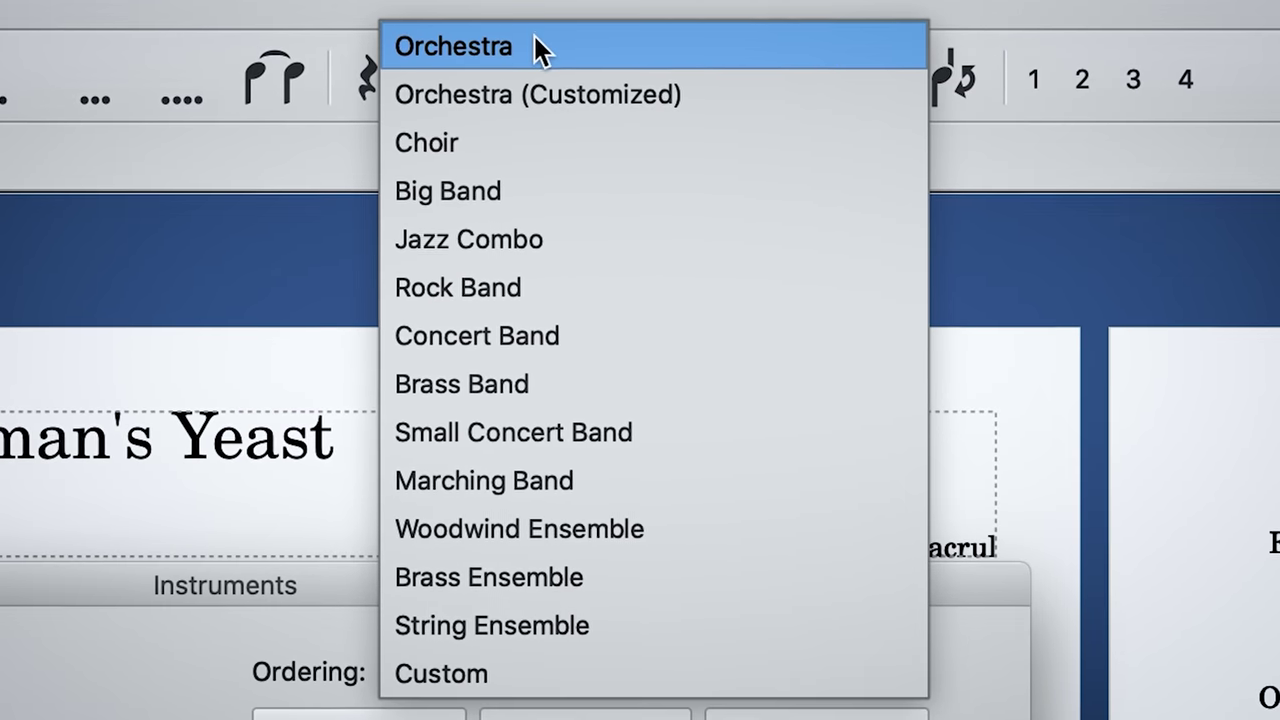
pyautogui.click(535, 40)
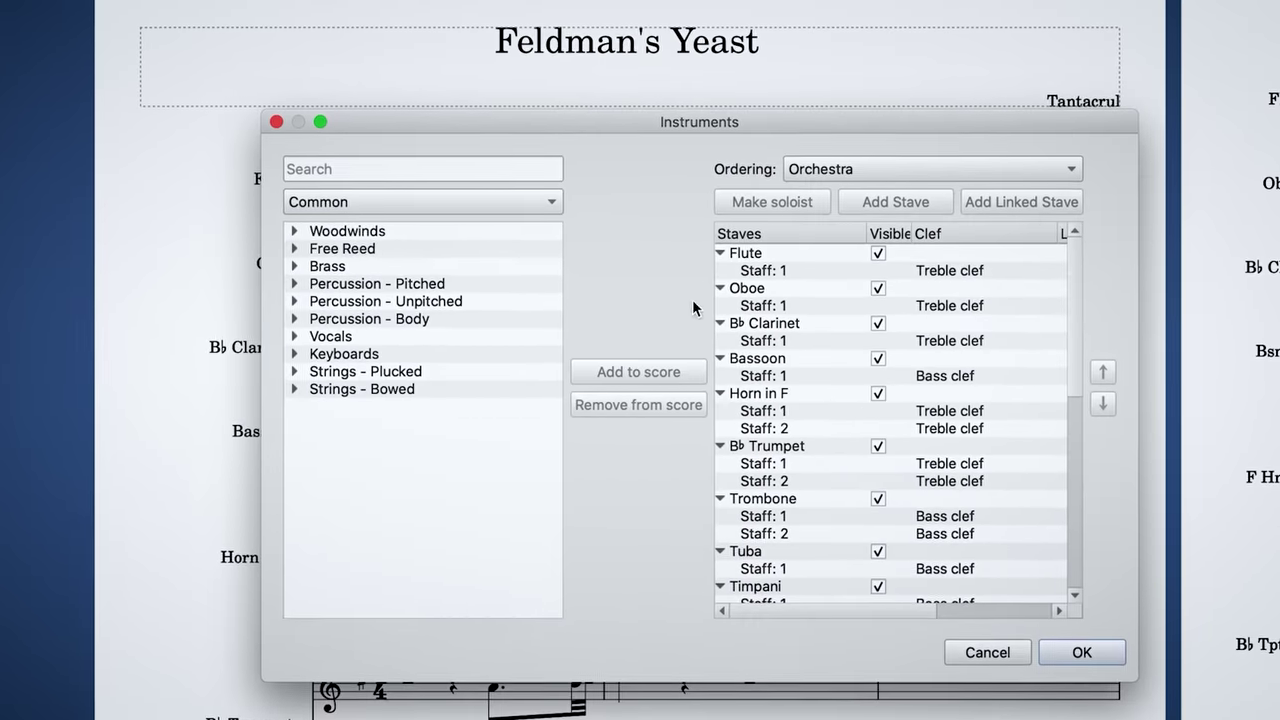
pyautogui.click(1082, 652)
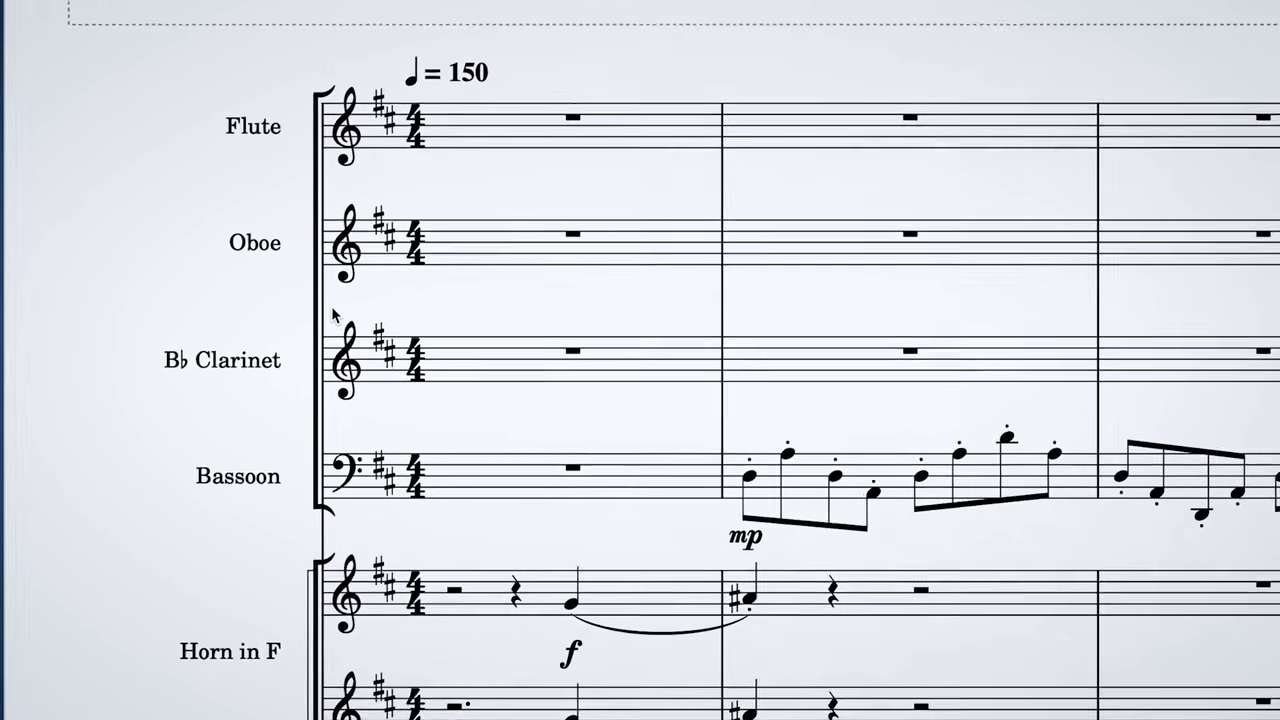
pyautogui.keyDown('ctrl'); pyautogui.scroll(2, 333, 314); pyautogui.keyUp('ctrl')
pyautogui.scroll(-5, 360, 330)
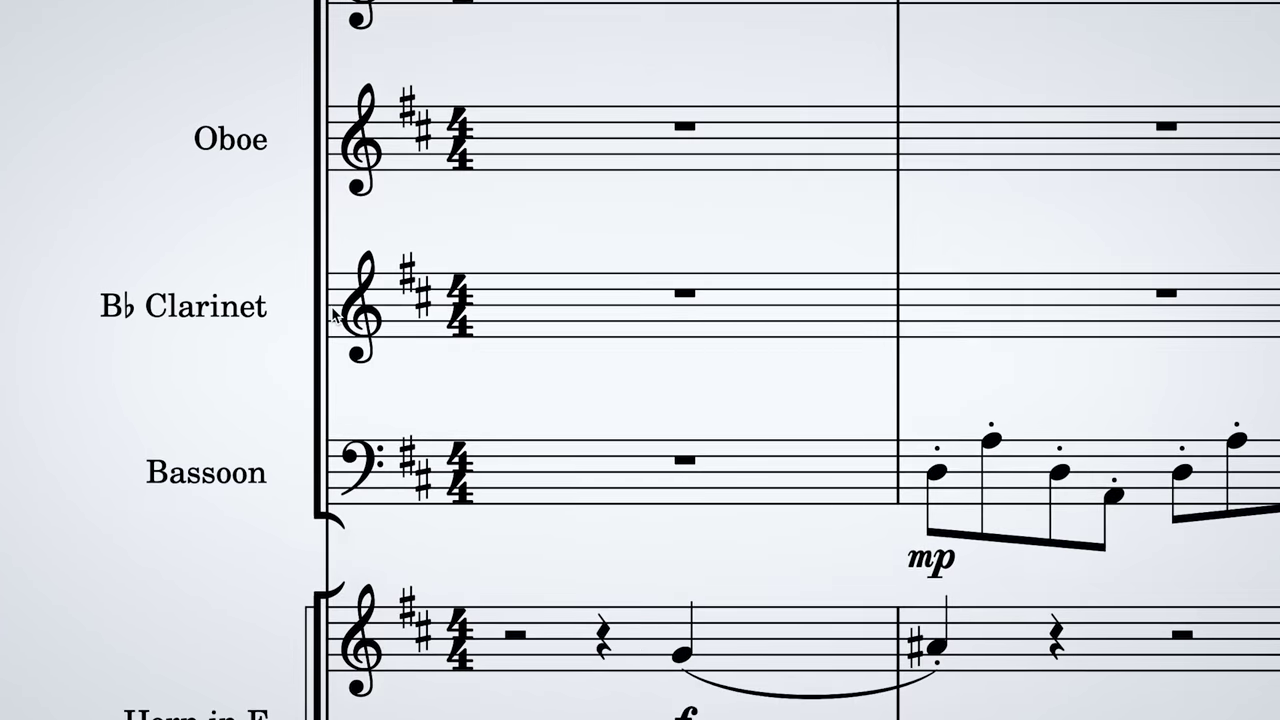
pyautogui.scroll(-5, 385, 345)
pyautogui.scroll(-5, 410, 360)
pyautogui.scroll(-3, 440, 383)
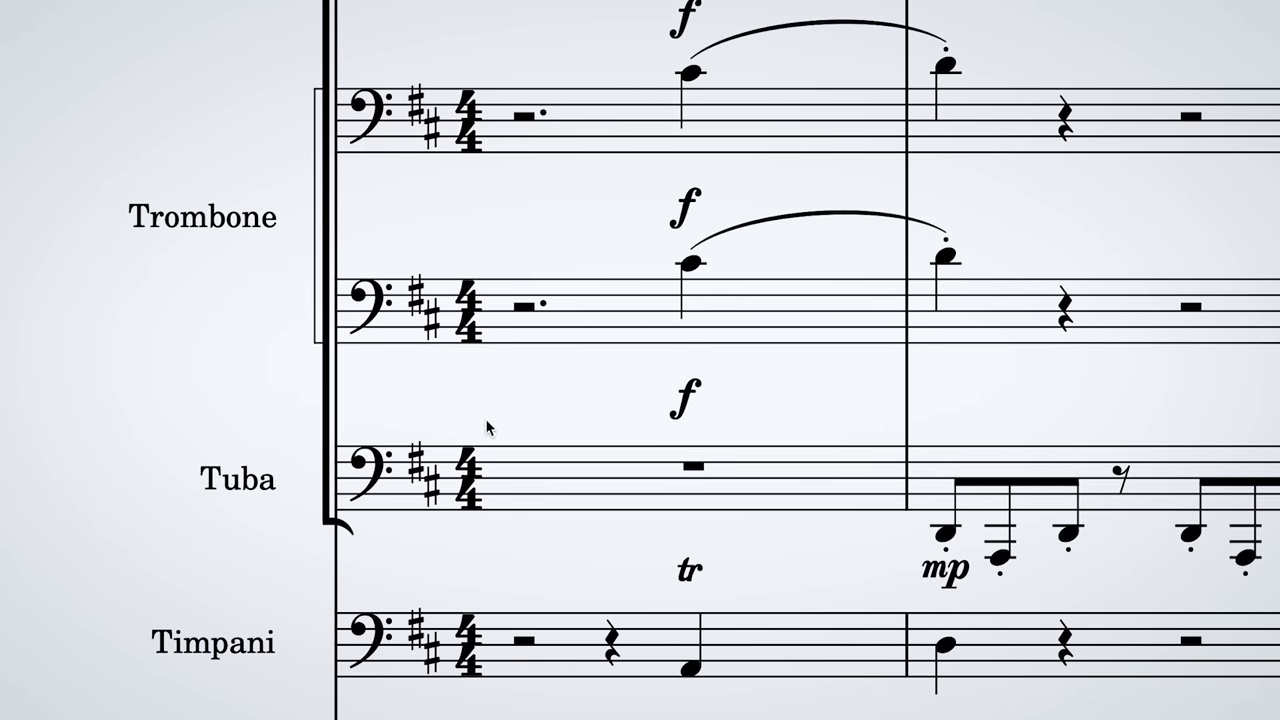